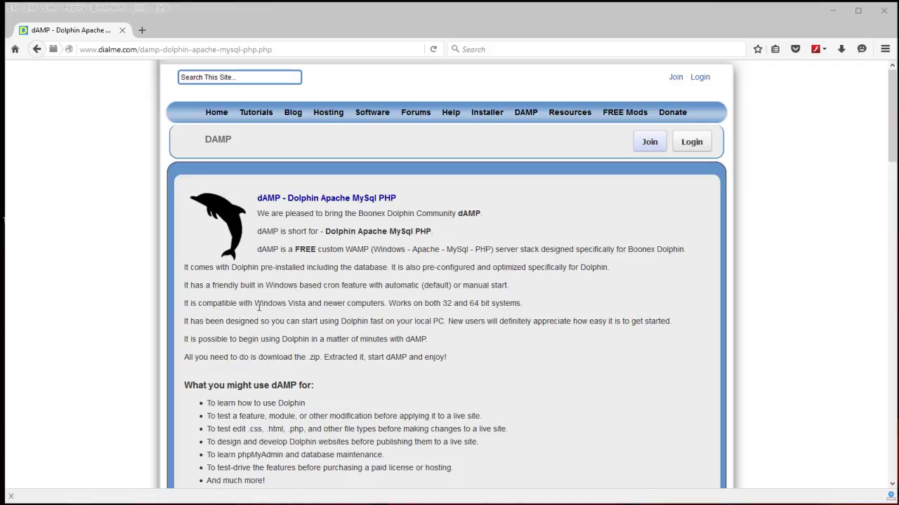
Read through the dAMP web page down to the demo video and the version information.
scroll(180, 309, "down", 10)
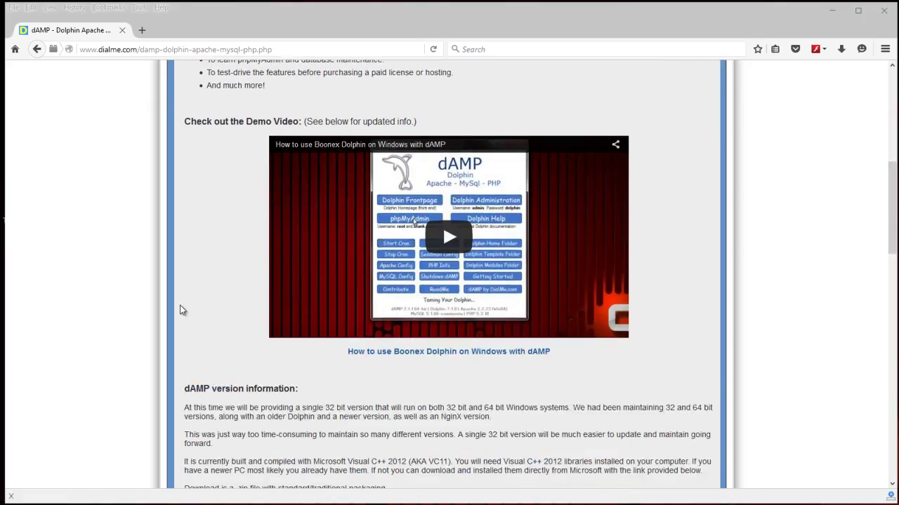
scroll(179, 309, "down", 5)
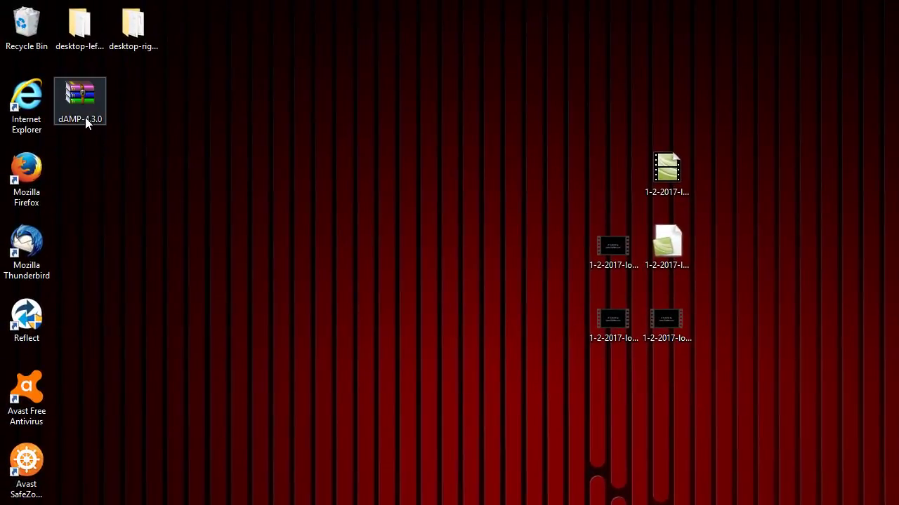
Extract the dAMP-4.3.0 archive with WinRAR into a dAMP-4.3.0 folder on the desktop.
double_click(85, 117)
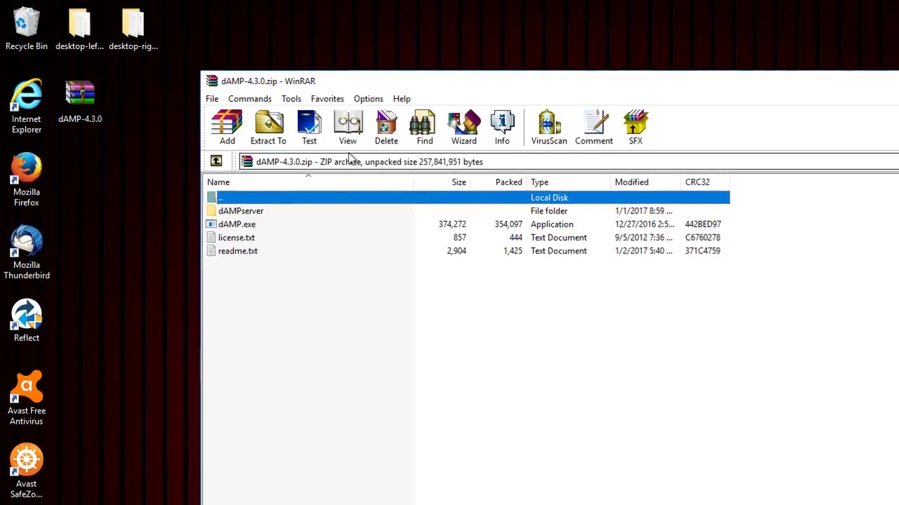
left_click(246, 124)
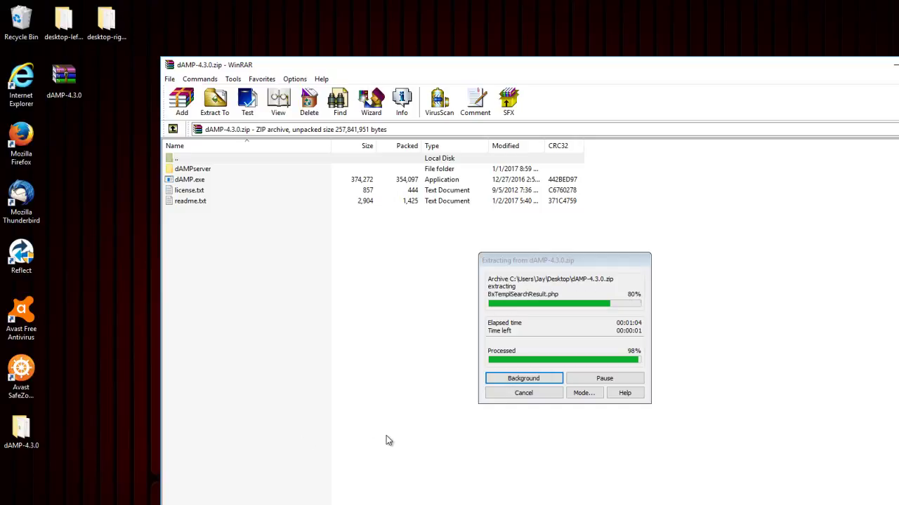
left_click(112, 503)
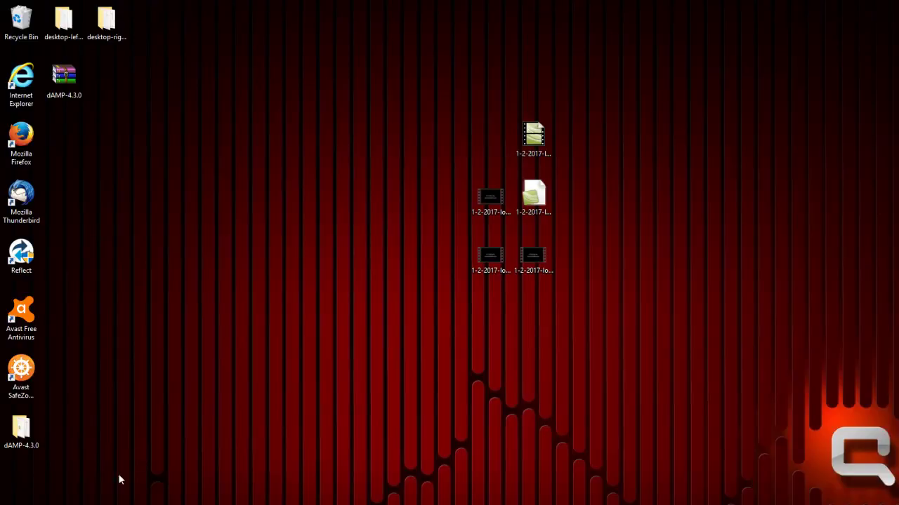
Move the extracted dAMP-4.3.0 folder beneath its archive on the desktop and launch the dAMP application from it.
left_click_drag(21, 429, 69, 125)
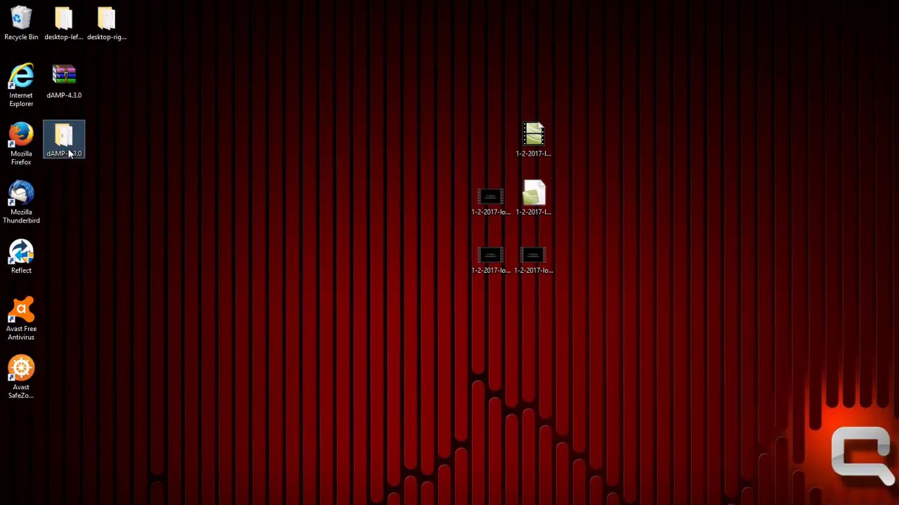
double_click(69, 153)
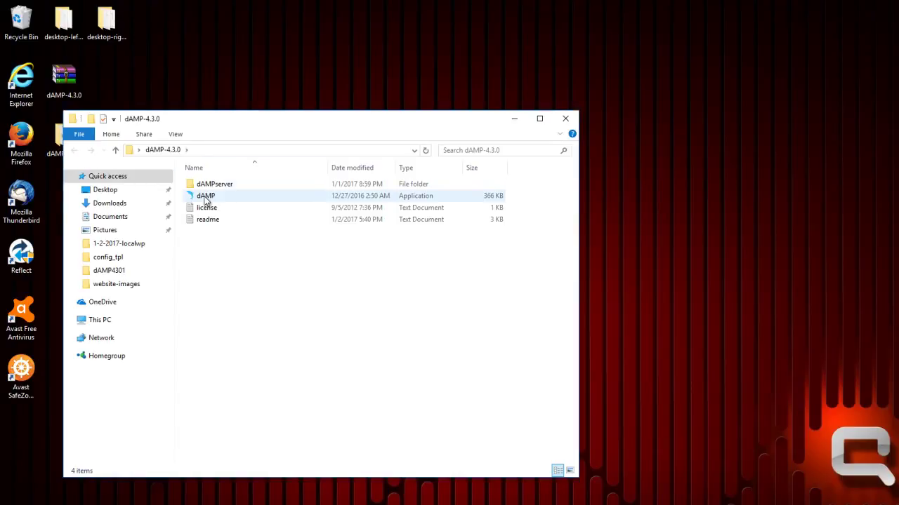
double_click(205, 197)
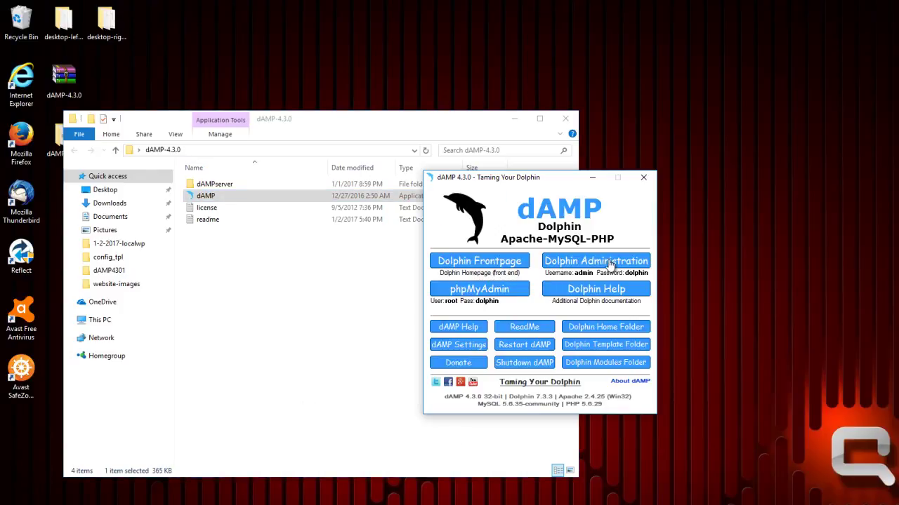
Open the Dolphin front page from the dAMP launcher, look it over and return to the launcher.
left_click(503, 263)
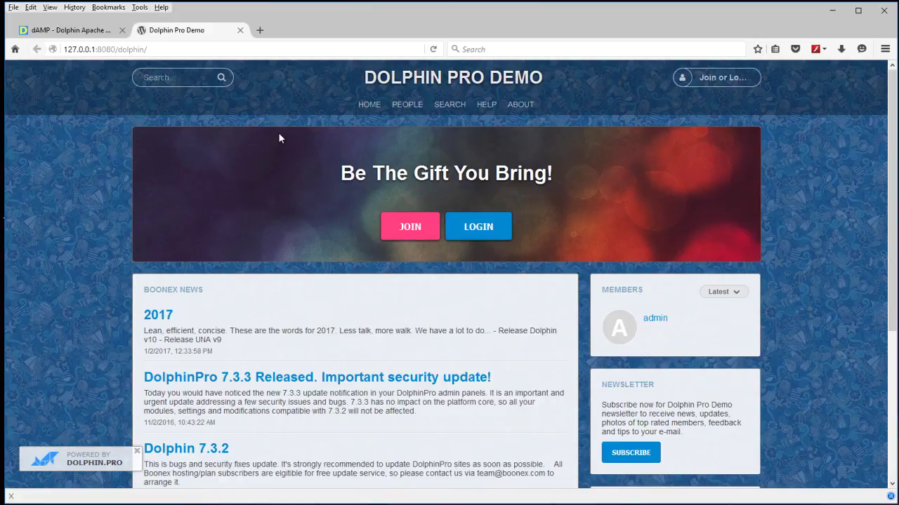
scroll(353, 204, "down", 3)
scroll(353, 204, "up", 3)
key("alt+Tab")
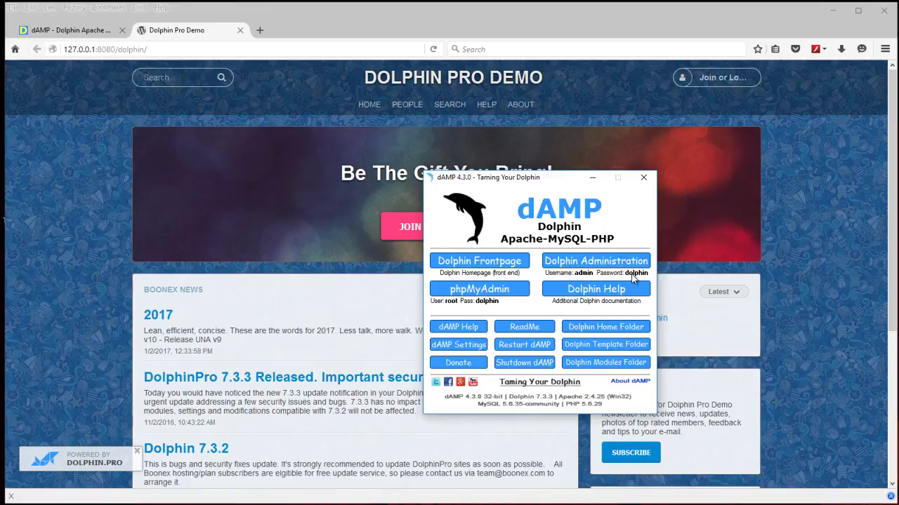
Log in to Dolphin Administration as admin with the account password and continue with the trial copy.
key("Escape")
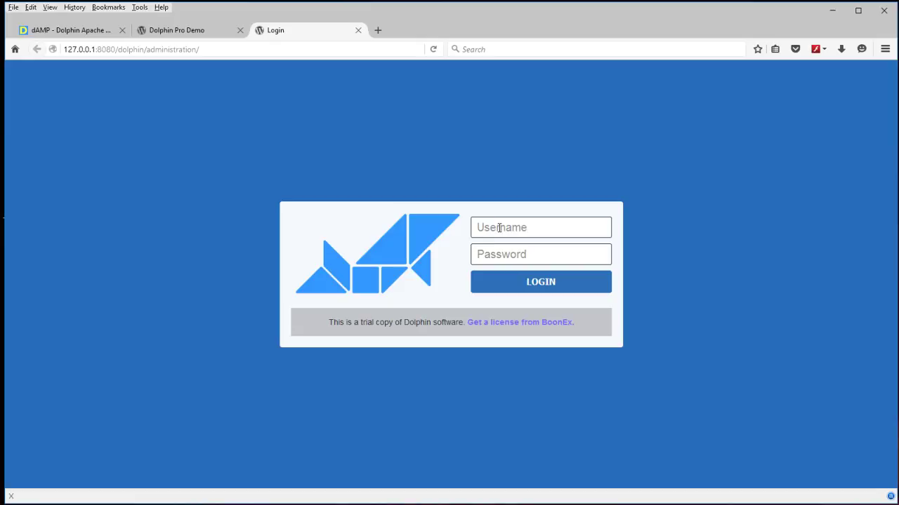
left_click(499, 228)
left_click(500, 245)
left_click(505, 252)
type("a")
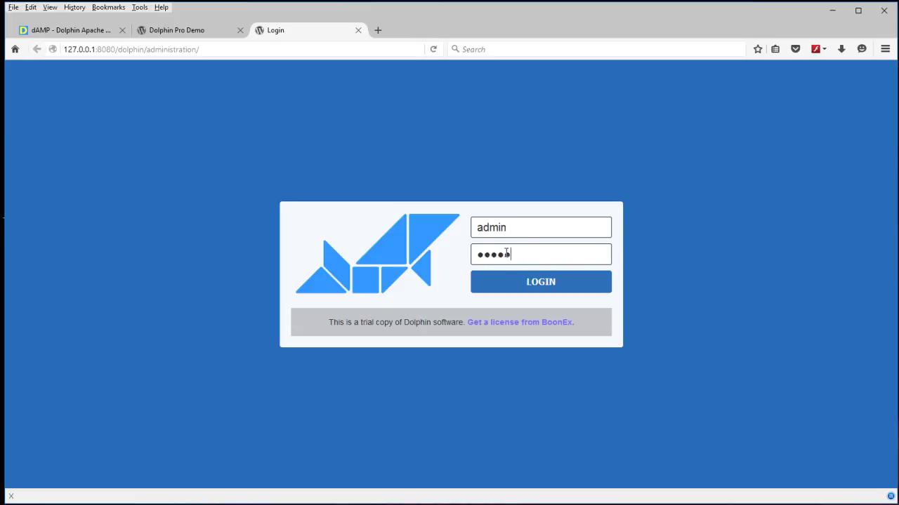
key("Return")
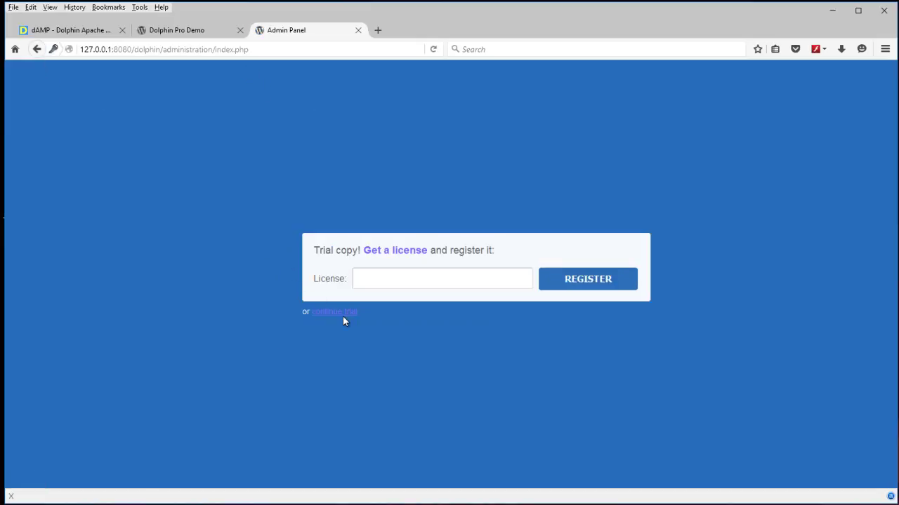
left_click(336, 313)
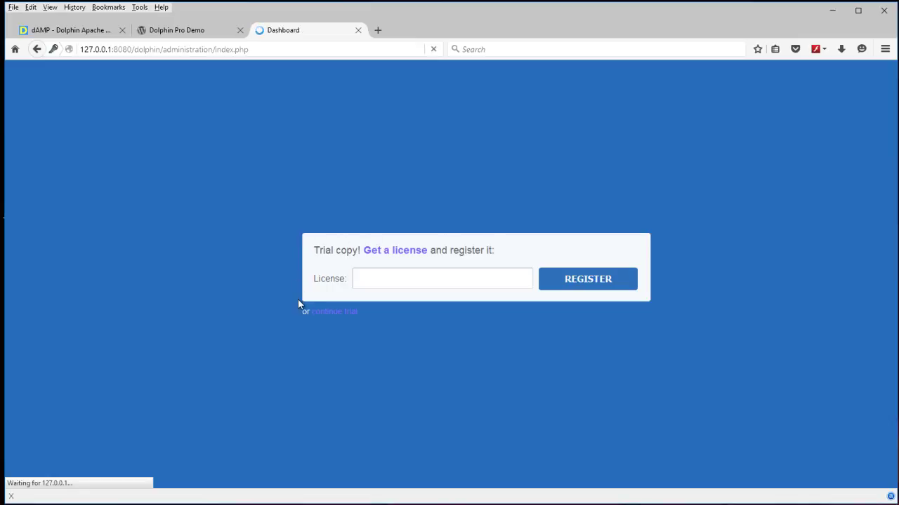
Look over the administration dashboard and open the Host Tools page.
scroll(271, 257, "down", 5)
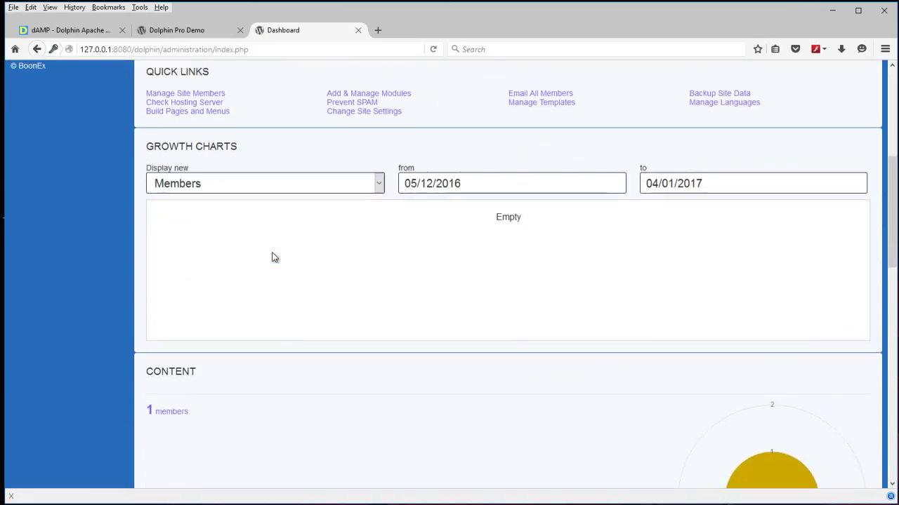
scroll(272, 257, "up", 5)
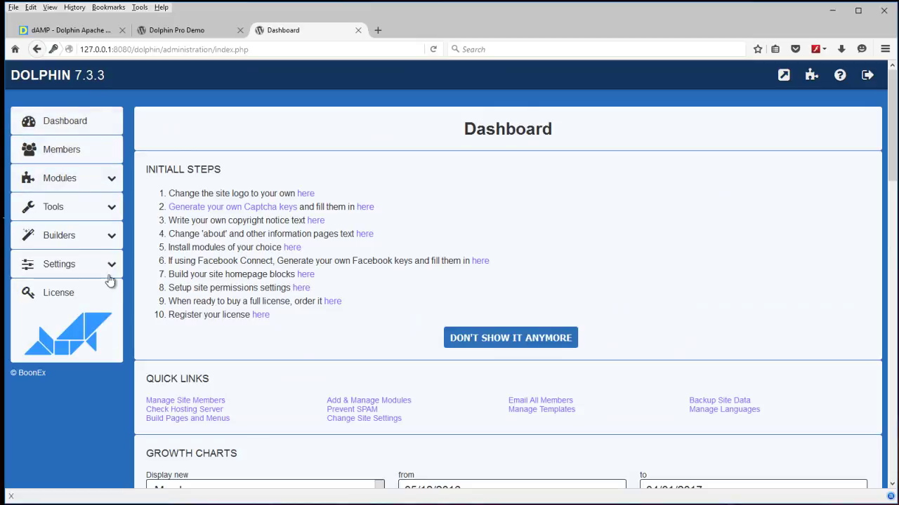
left_click(113, 237)
left_click(113, 238)
left_click(111, 207)
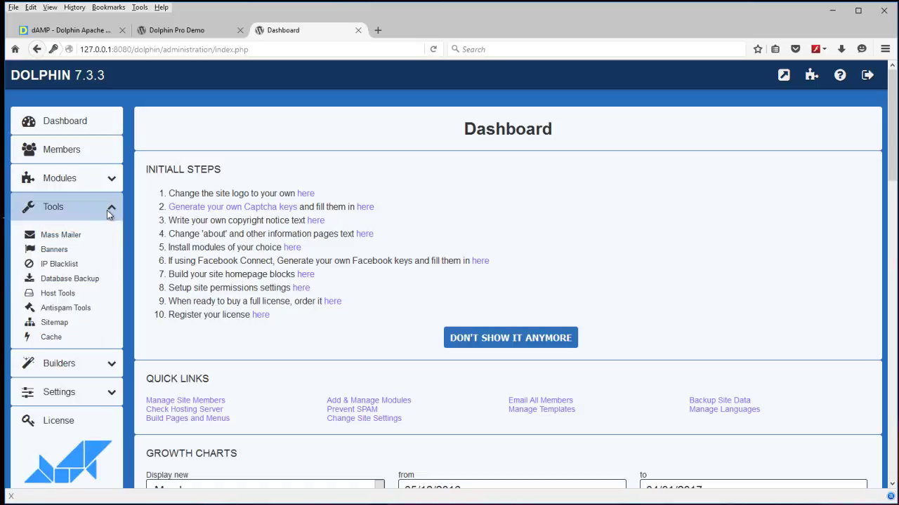
left_click(57, 298)
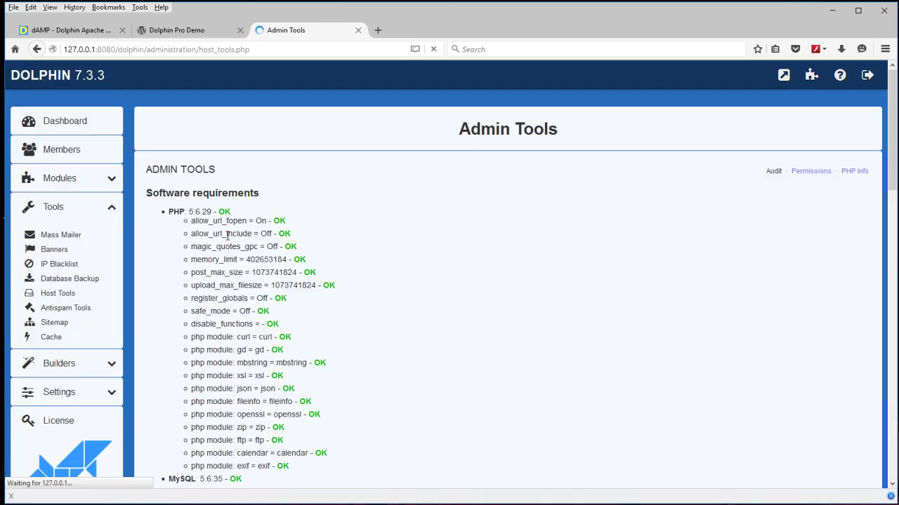
Examine the host audit's software requirements, ffmpeg and cronjobs setup, and site optimization sections.
scroll(391, 293, "down", 2)
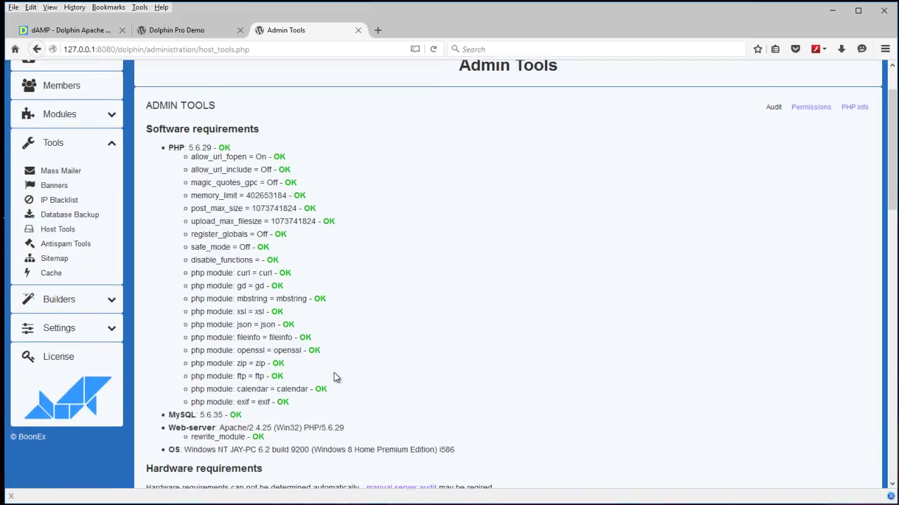
scroll(334, 377, "down", 5)
scroll(270, 329, "down", 5)
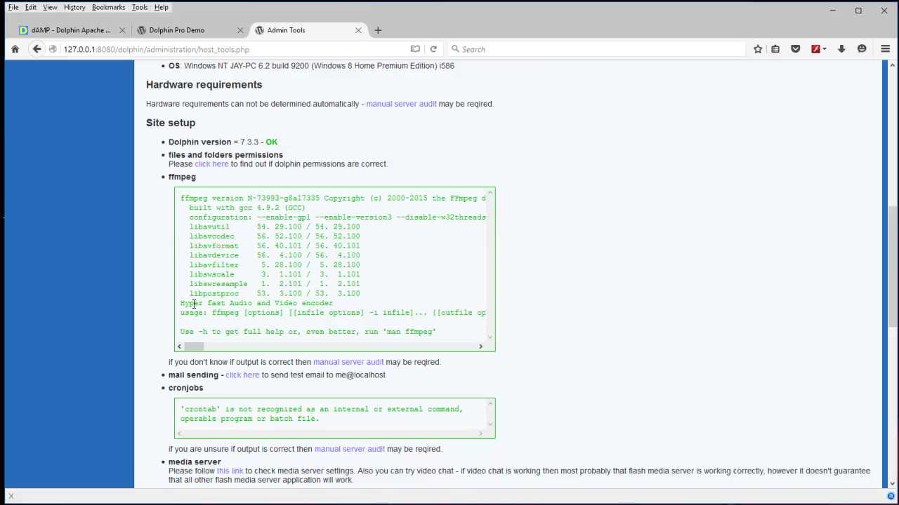
scroll(154, 309, "down", 3)
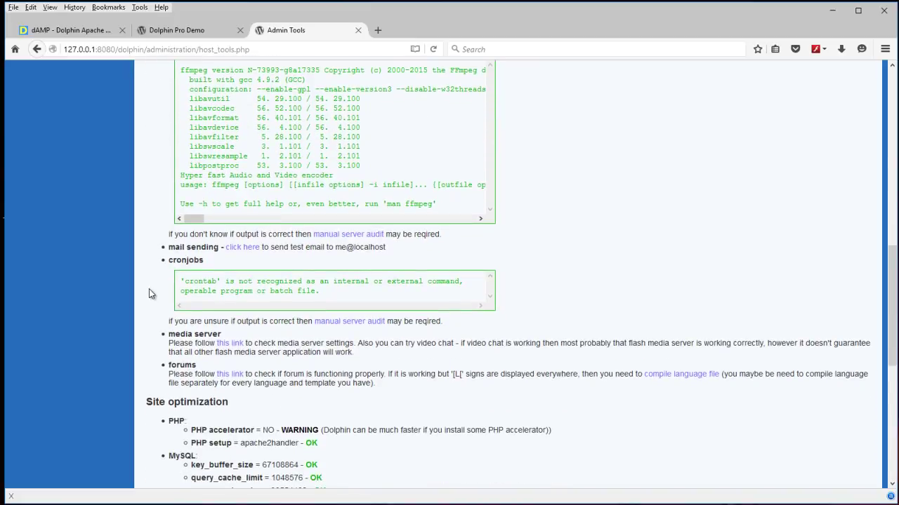
scroll(186, 319, "down", 3)
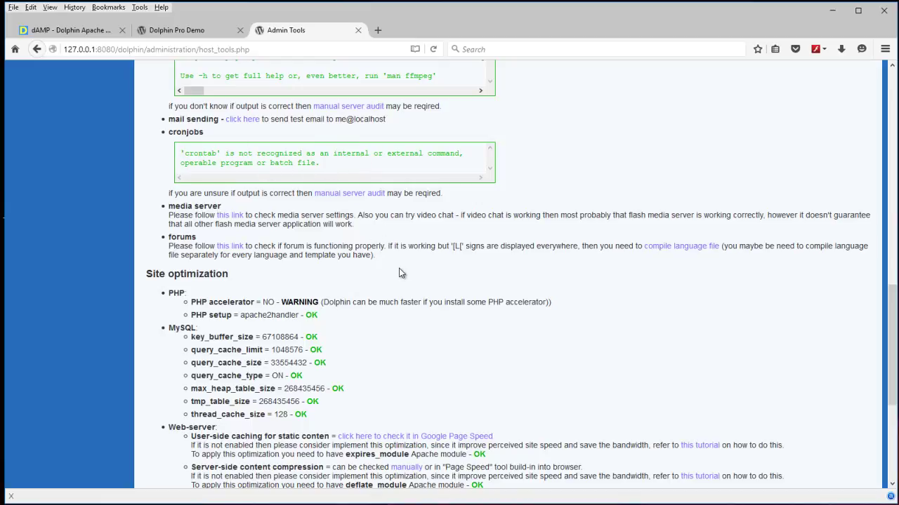
scroll(399, 273, "down", 2)
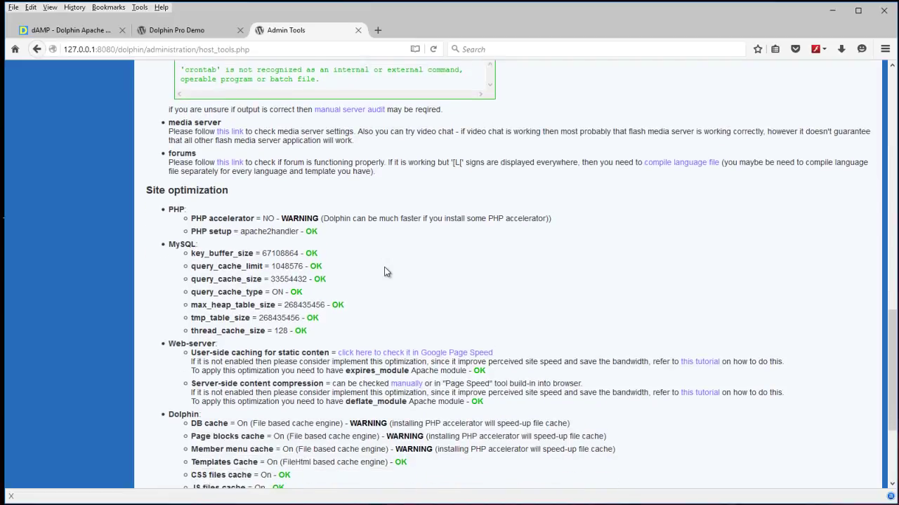
scroll(384, 273, "down", 3)
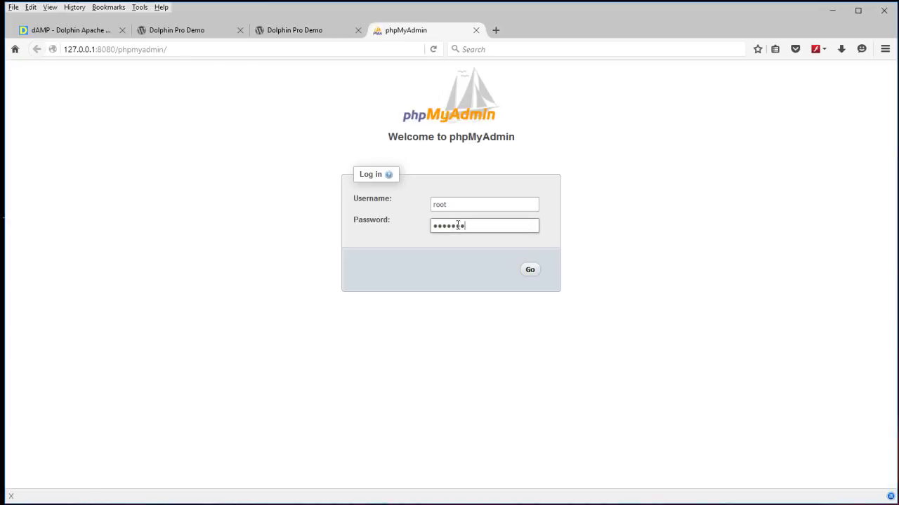
Log in to phpMyAdmin as root with the account password and look through the dolphin database's tables.
key("Return")
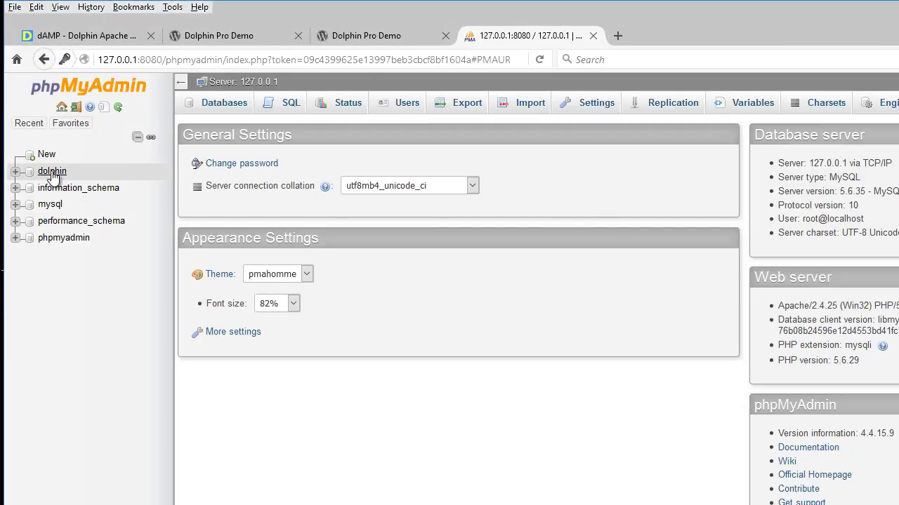
left_click(52, 172)
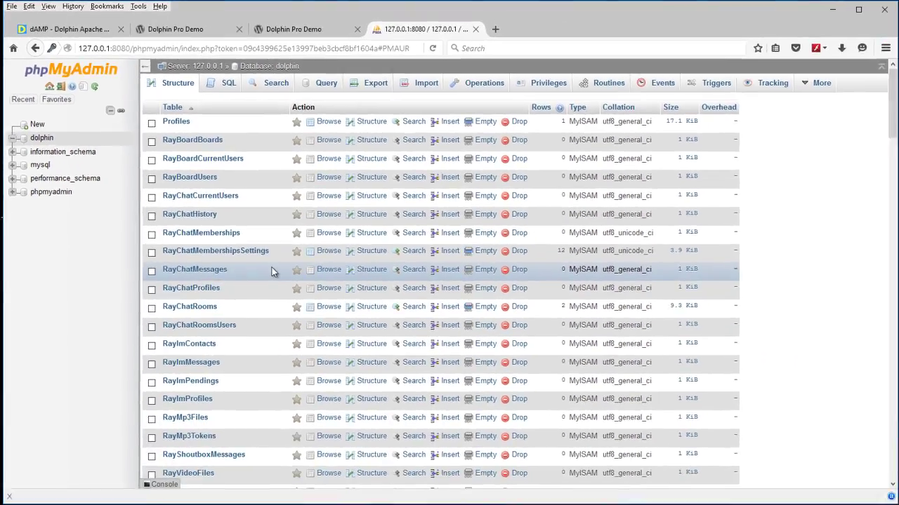
scroll(274, 272, "down", 10)
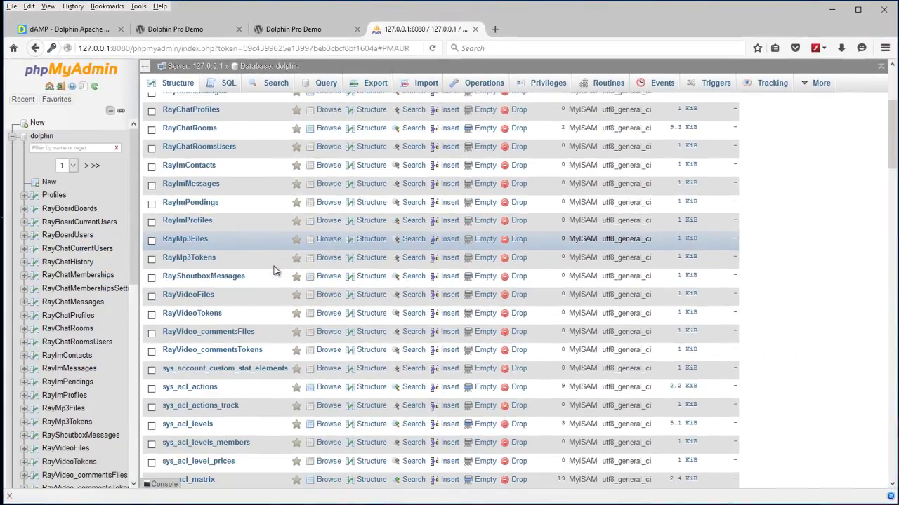
scroll(274, 272, "down", 15)
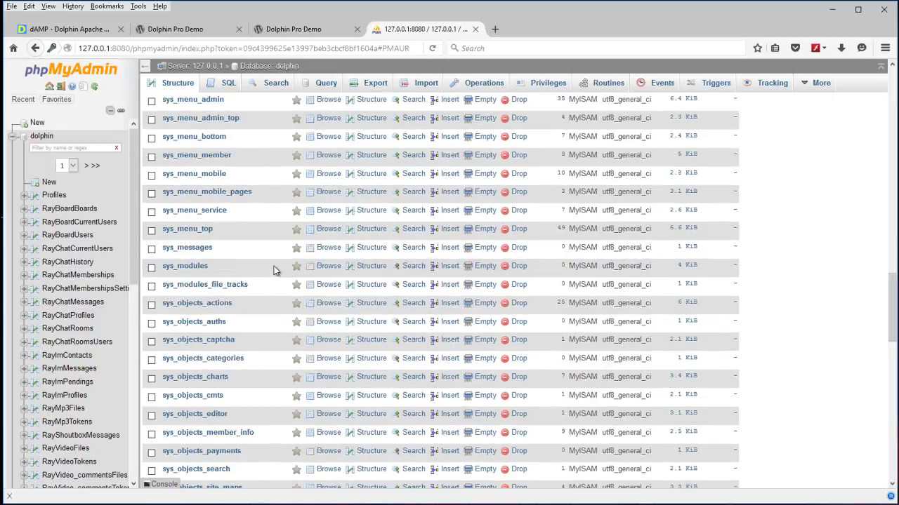
scroll(273, 270, "down", 12)
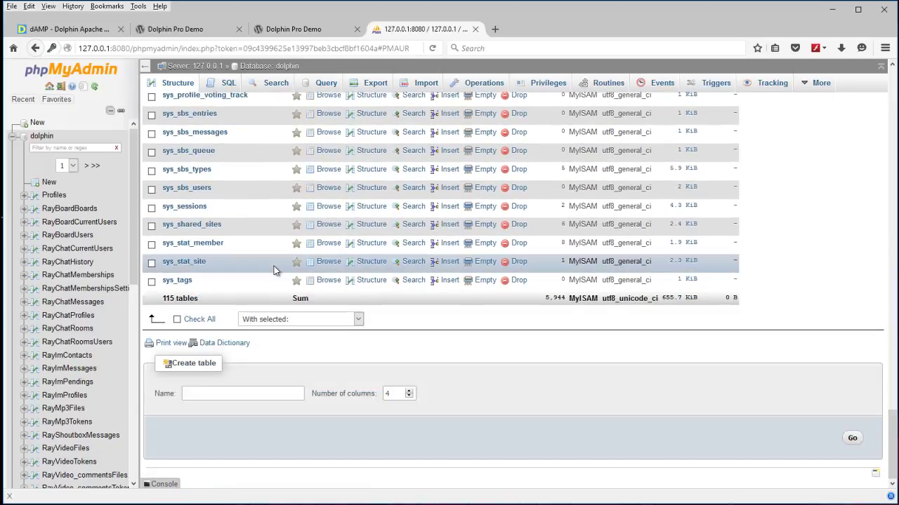
scroll(274, 270, "up", 5)
scroll(274, 270, "up", 15)
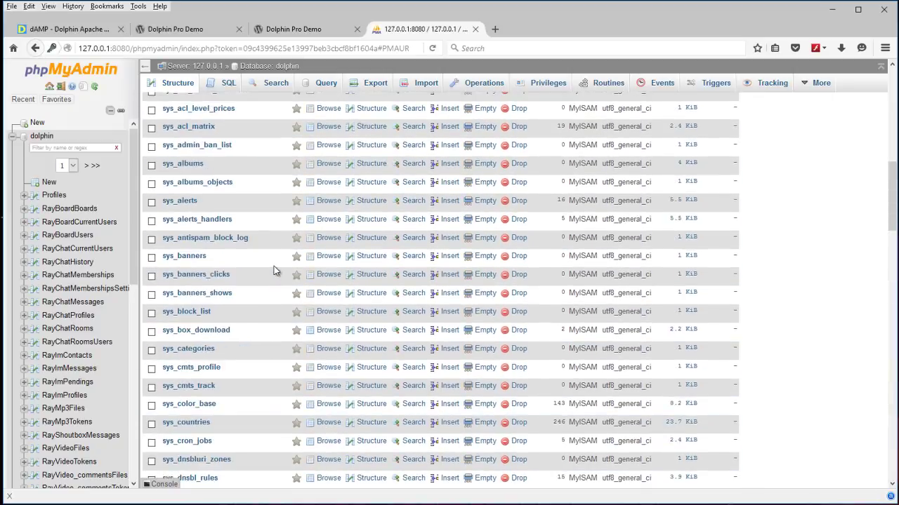
scroll(274, 268, "up", 6)
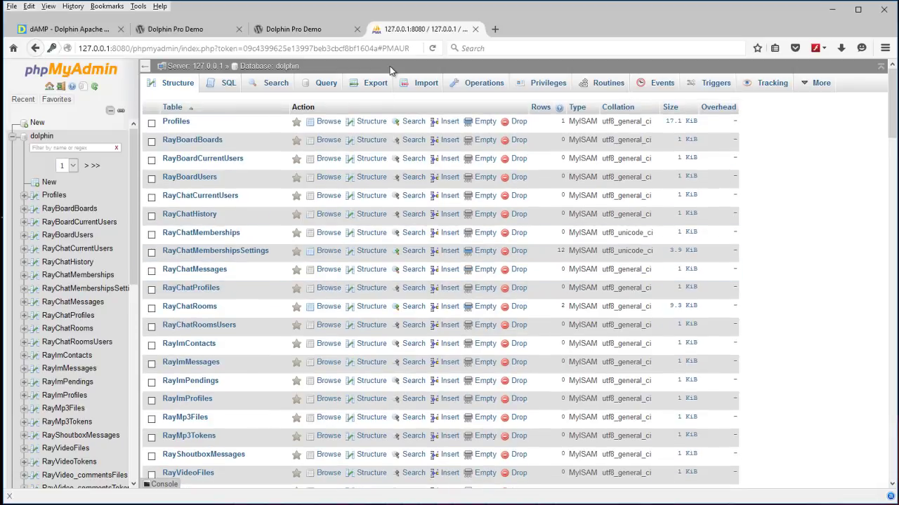
View the export options of the dolphin database, log out of phpMyAdmin and close its page.
left_click(376, 84)
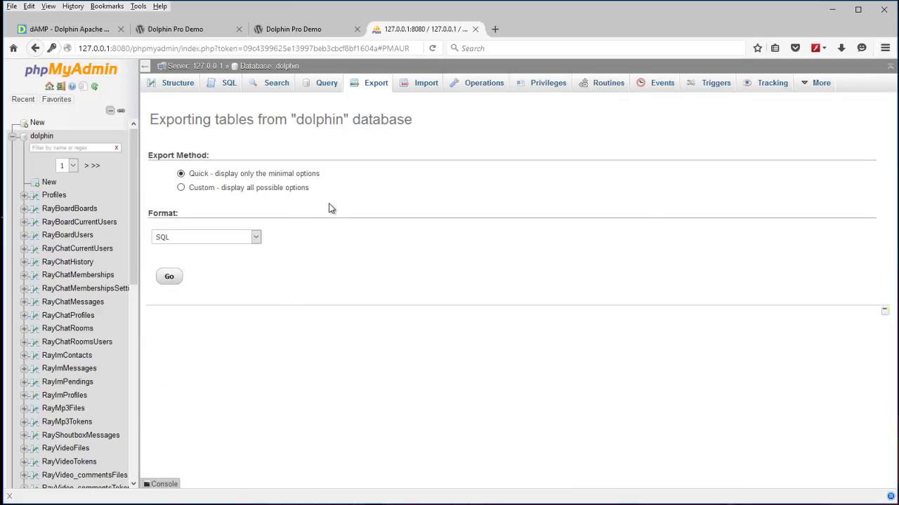
left_click(61, 87)
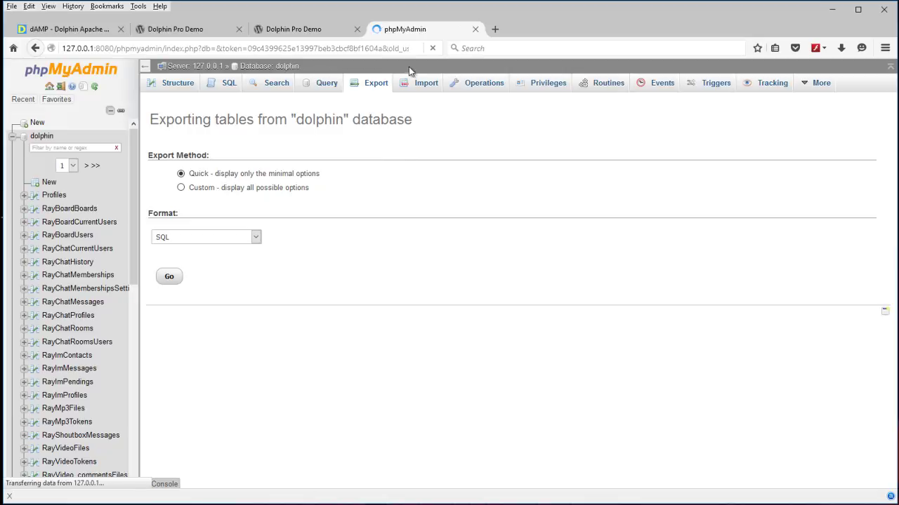
left_click(476, 30)
View the files in the Dolphin home folder and close its window to return to the dAMP launcher.
key("alt+Tab")
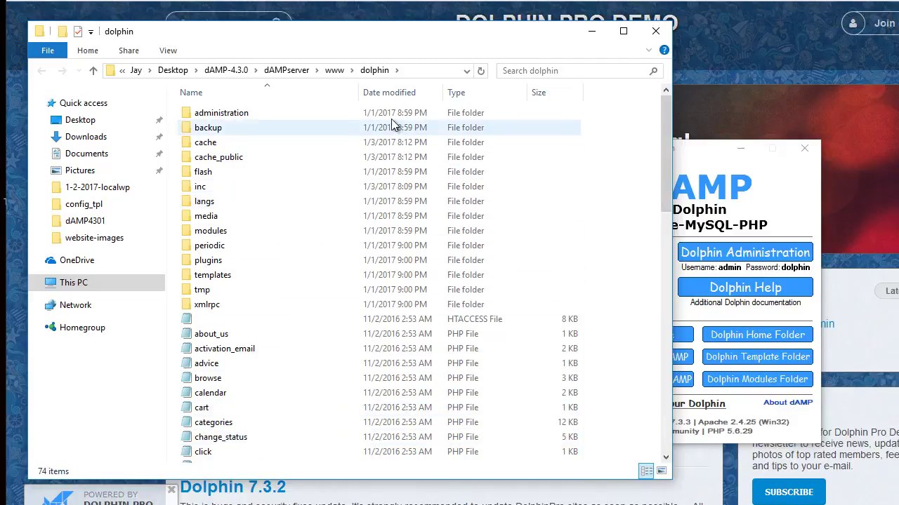
left_click(656, 32)
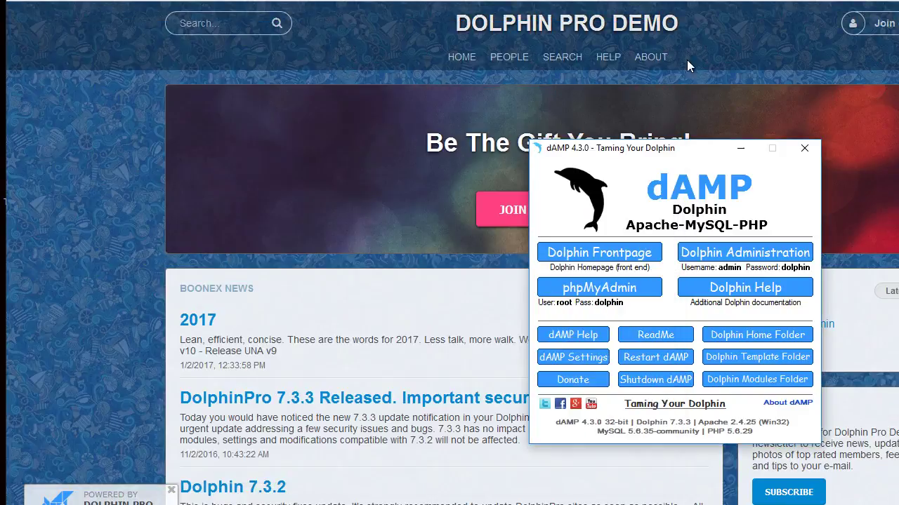
View the contents of the Dolphin template folder and the Dolphin modules folder, closing each window.
left_click(705, 358)
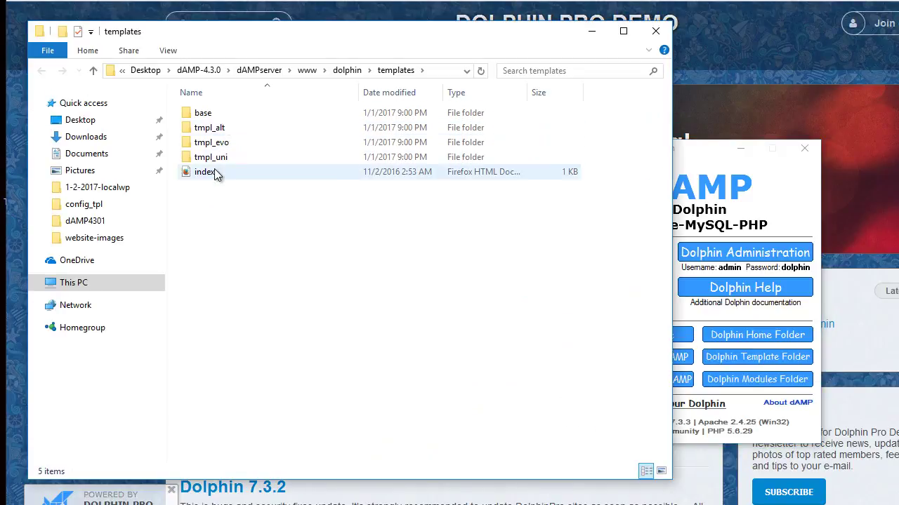
left_click(655, 31)
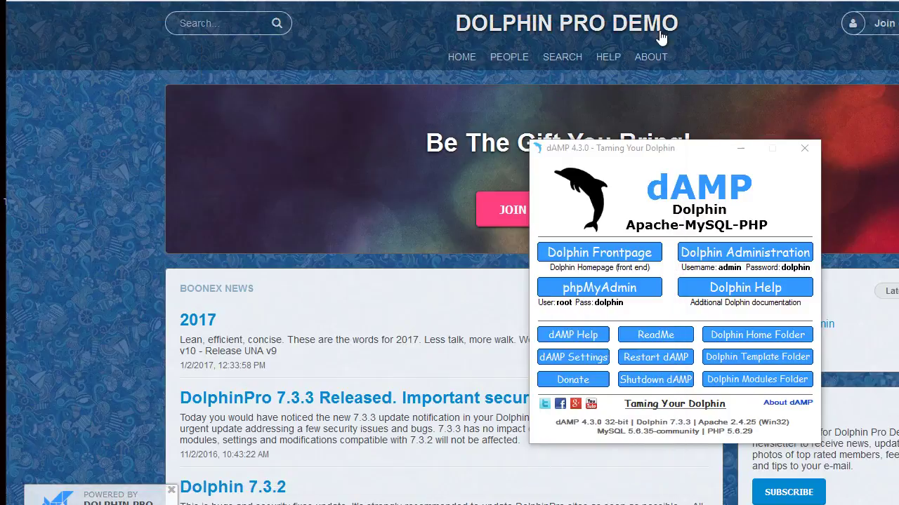
left_click(757, 379)
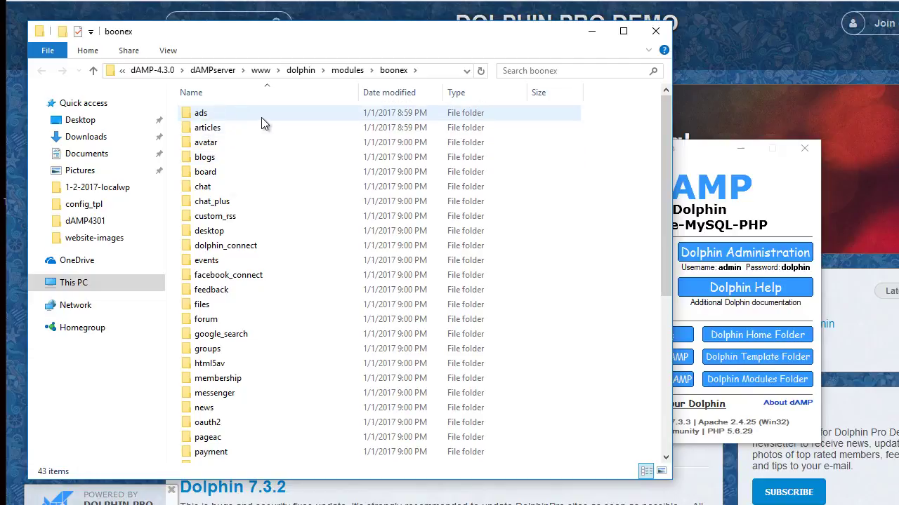
left_click(345, 70)
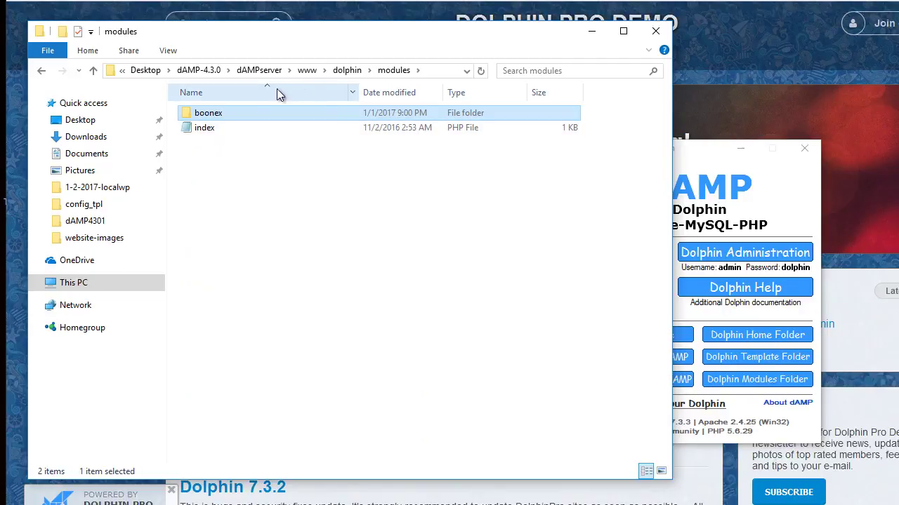
left_click(655, 32)
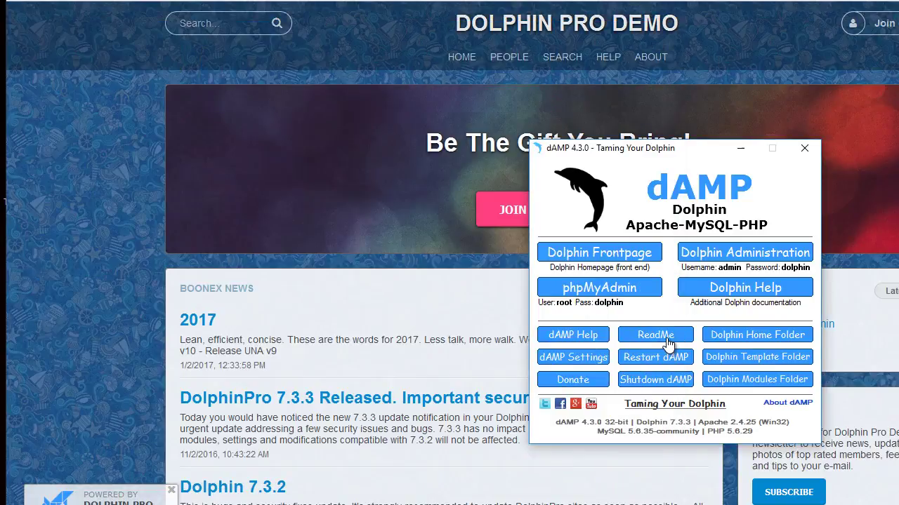
Open the dAMP ReadMe and read through its overview, version information and system requirements.
left_click(660, 335)
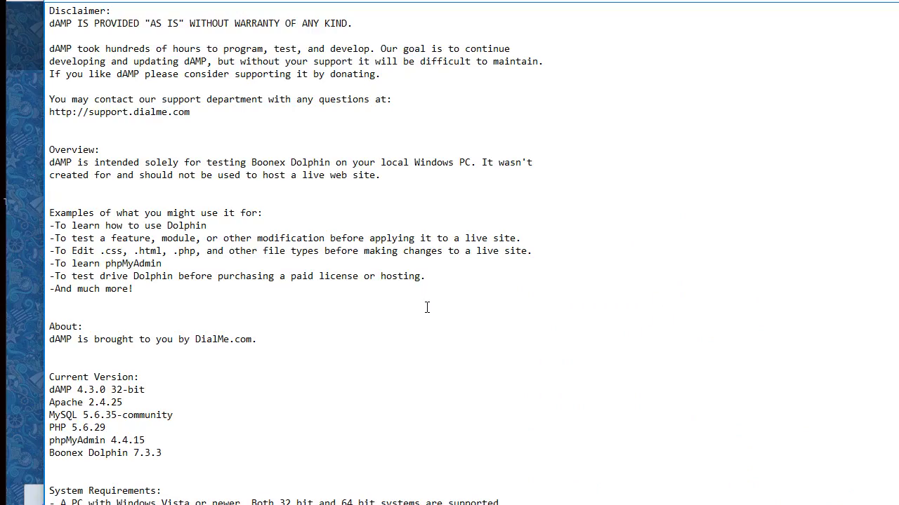
scroll(426, 307, "down", 6)
scroll(426, 307, "up", 6)
scroll(435, 302, "down", 4)
Skim the dAMP getting-started help from Apache modules to the control panel options, and close its page.
scroll(434, 300, "down", 5)
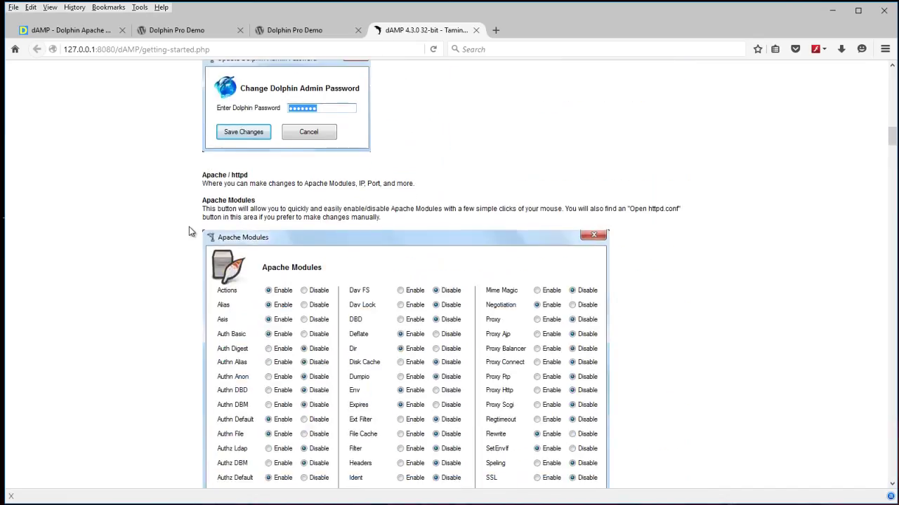
scroll(190, 231, "down", 12)
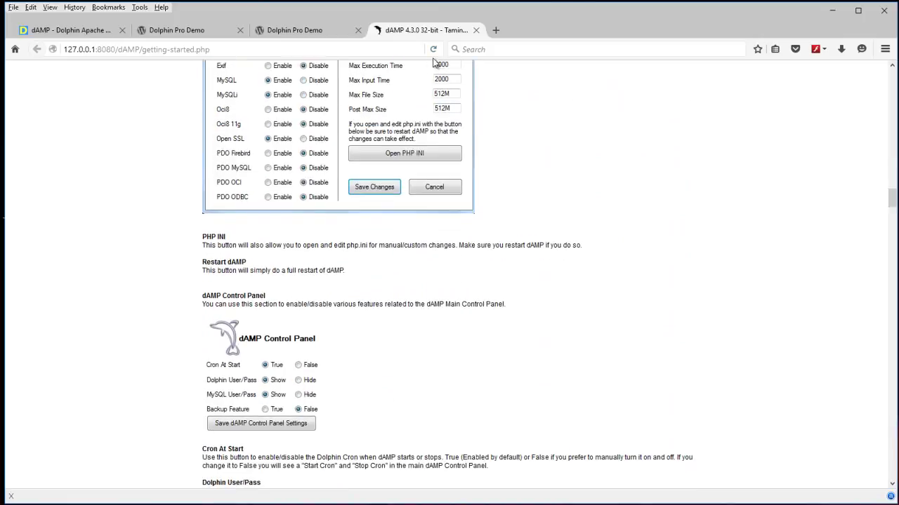
left_click(477, 31)
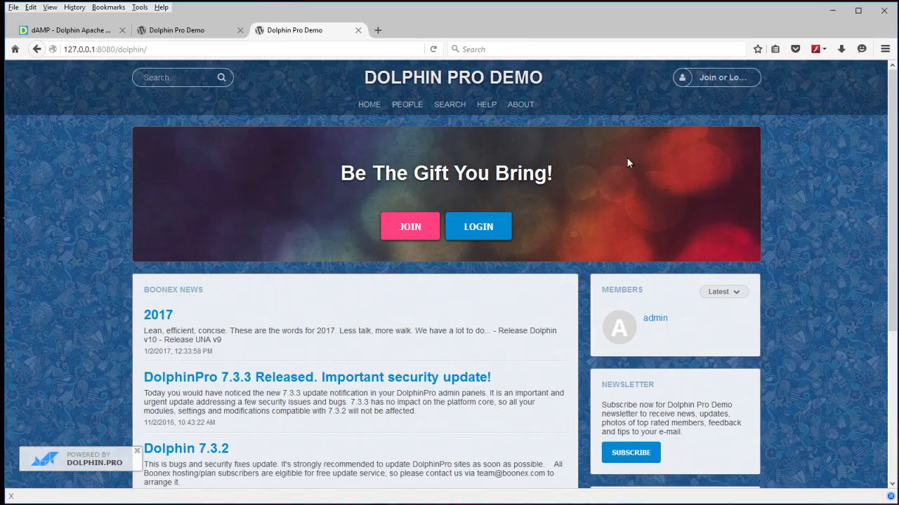
Open the dAMP server settings, view the Apache modules list and the httpd.conf file, and close both.
left_click(463, 345)
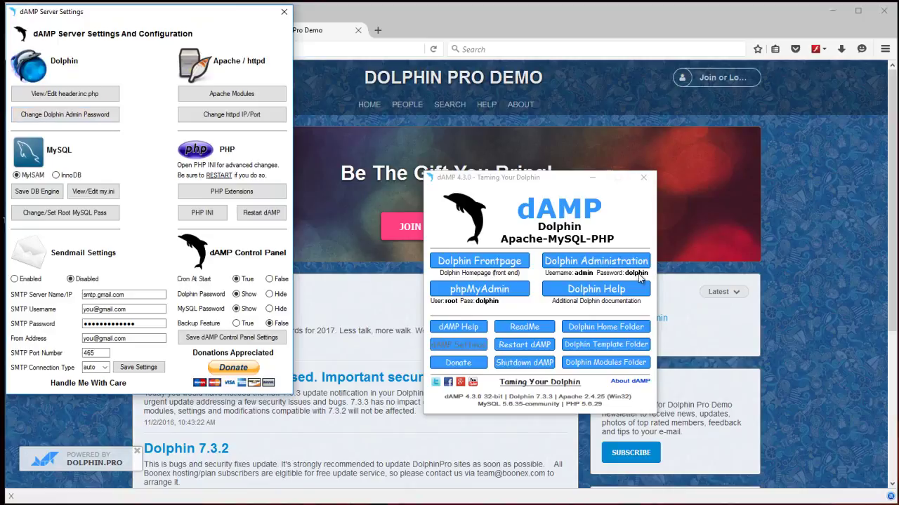
left_click(229, 100)
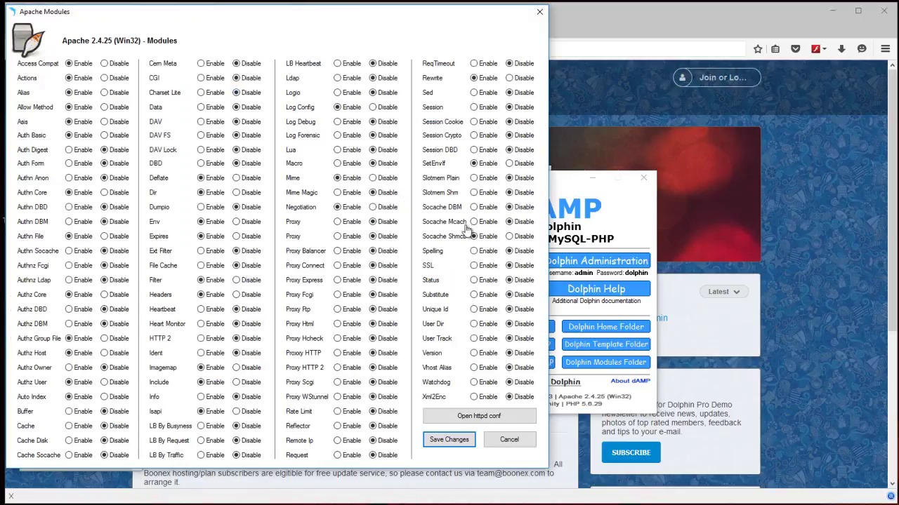
left_click(489, 417)
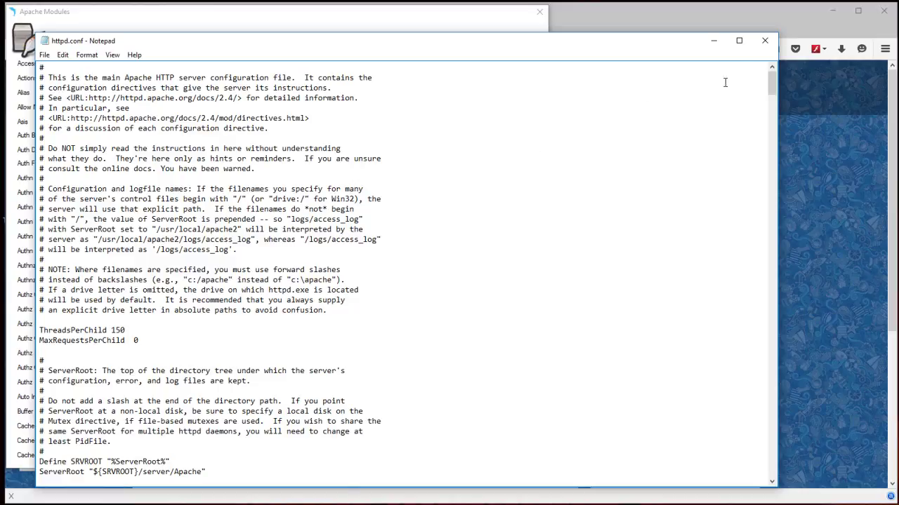
left_click(765, 40)
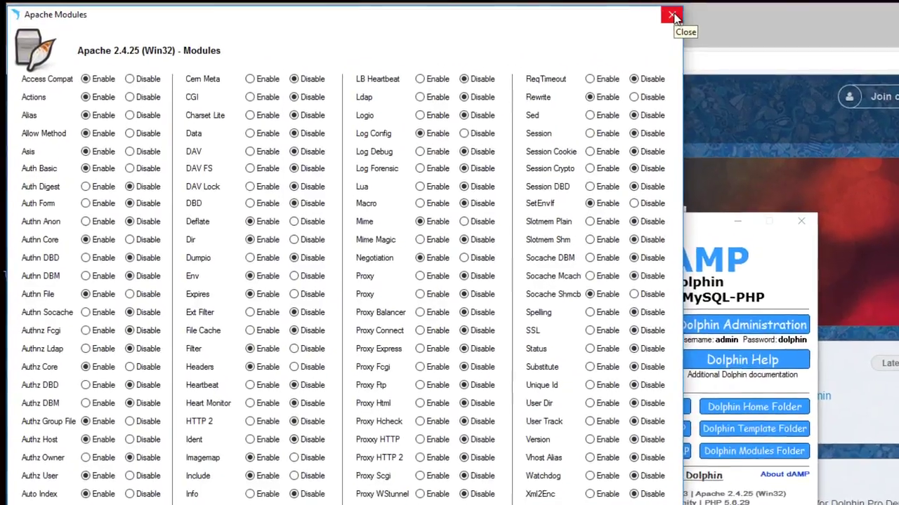
left_click(541, 13)
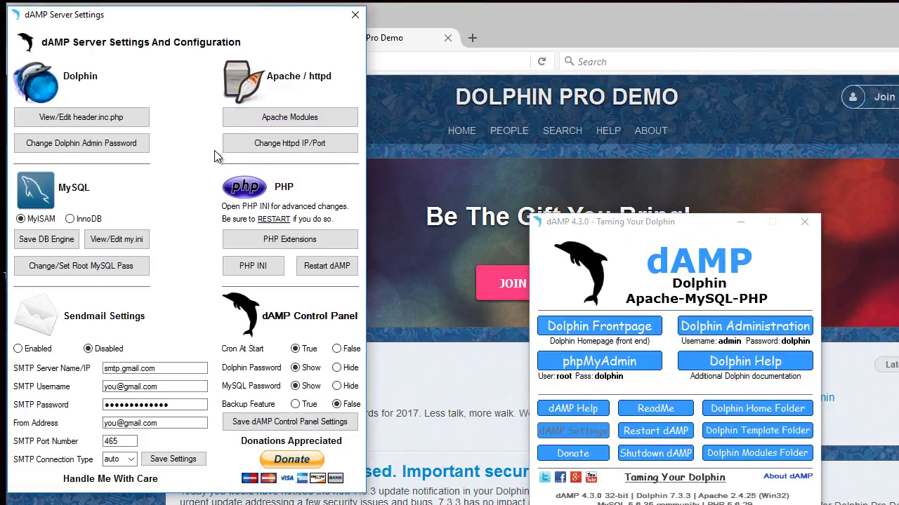
Inspect the server IP address, port and online/offline mode options for httpd, and cancel without changes.
left_click(285, 149)
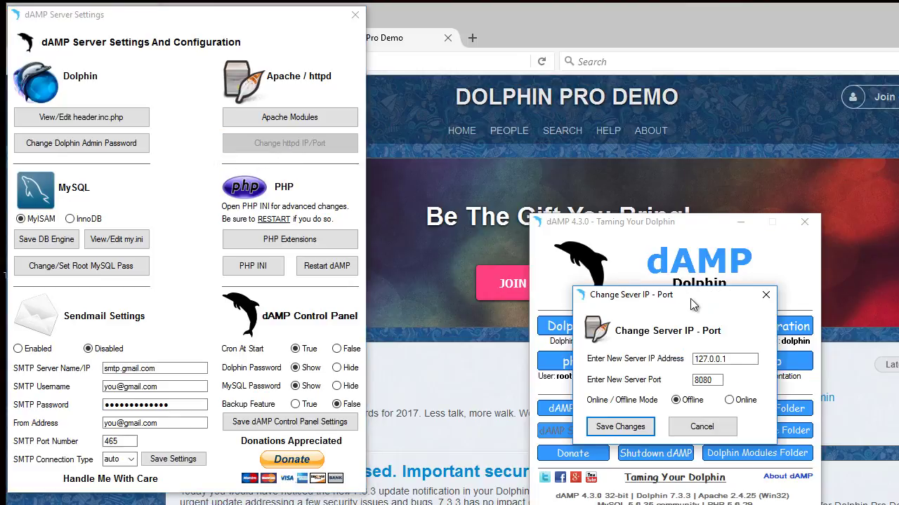
left_click_drag(690, 298, 336, 188)
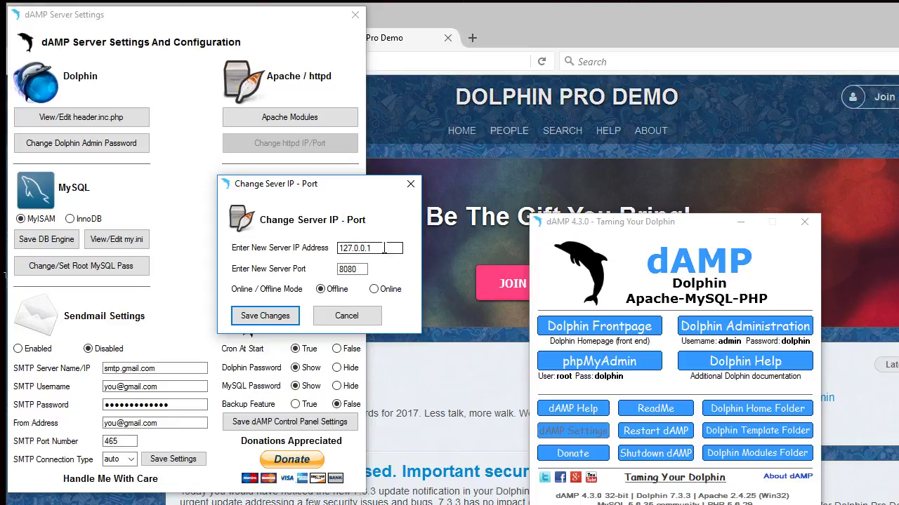
left_click(350, 267)
left_click(363, 269)
left_click(356, 319)
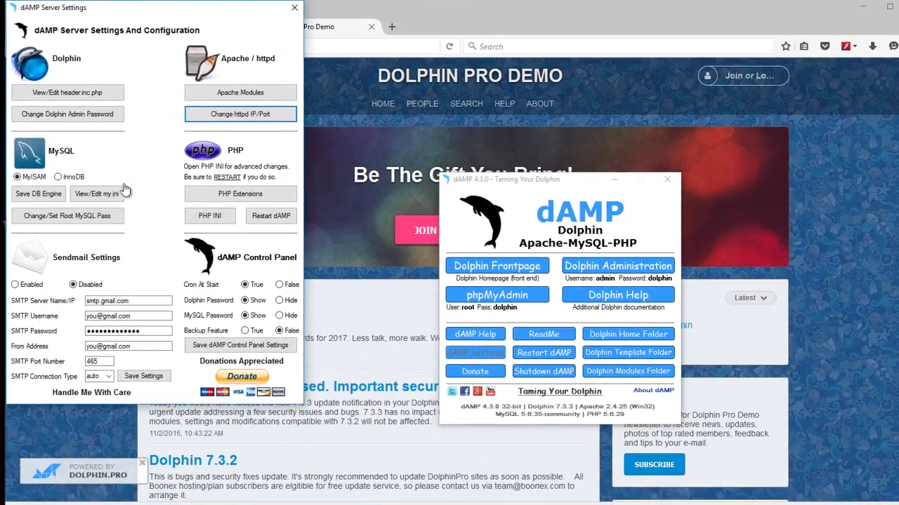
View the MySQL my.ini file and the root MySQL password dialog, closing both without changes.
left_click(112, 194)
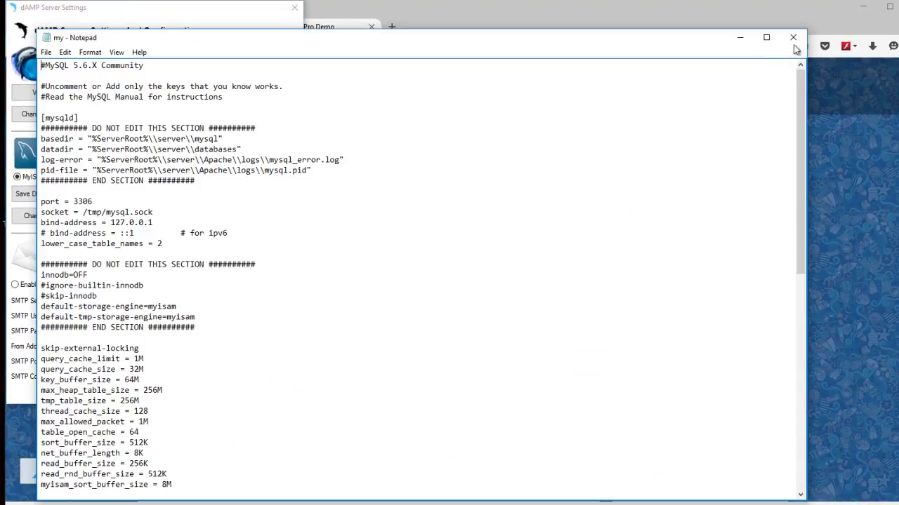
left_click(794, 39)
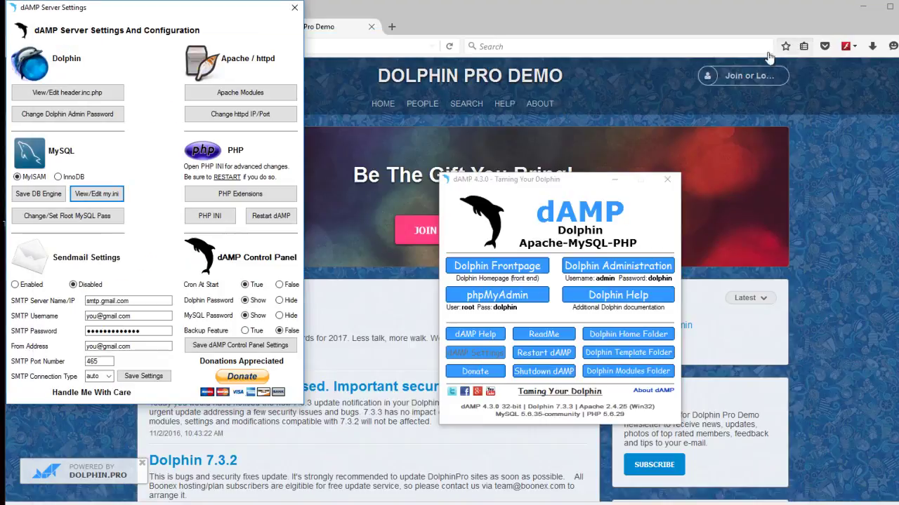
left_click(61, 225)
left_click_drag(584, 257, 381, 224)
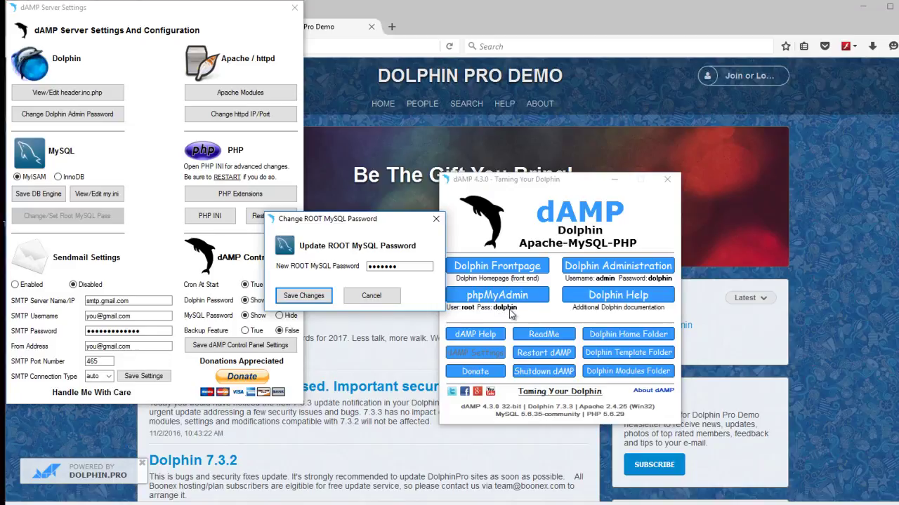
left_click(383, 298)
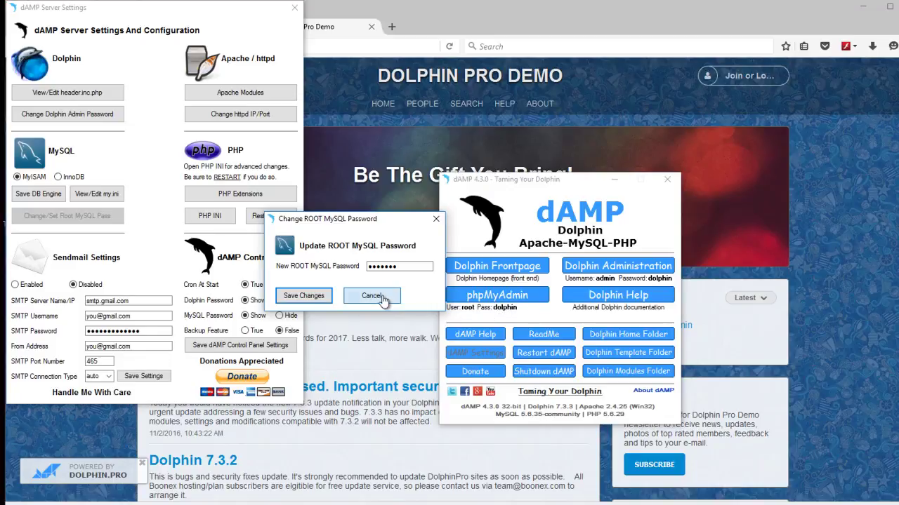
View the PHP extensions and settings and the php.ini file, and leave both without changes.
left_click(228, 202)
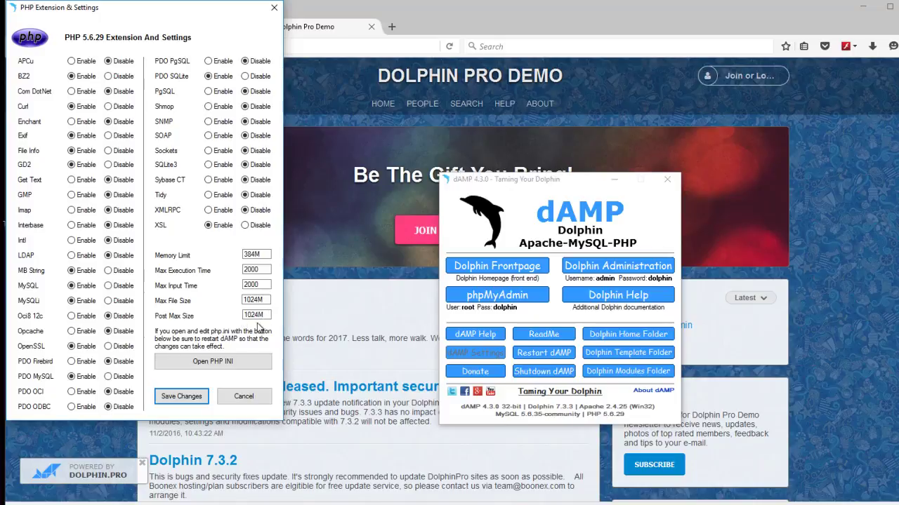
left_click(221, 363)
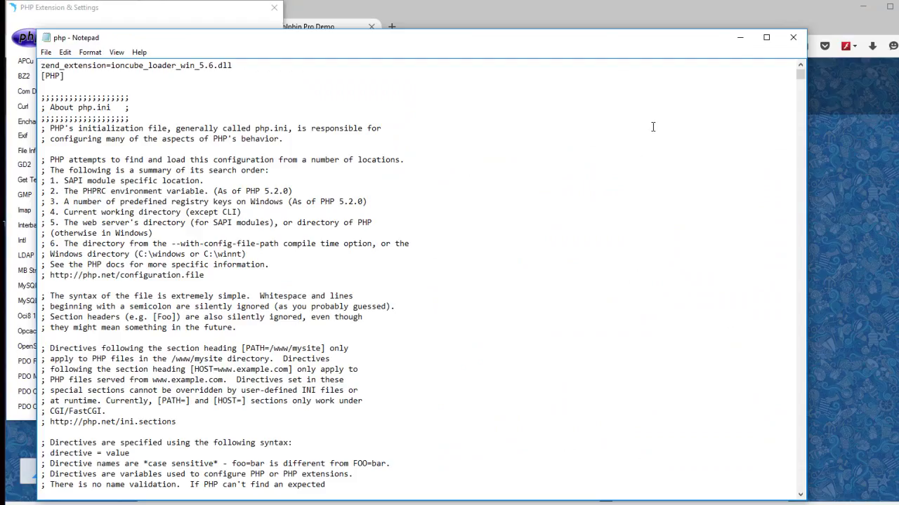
scroll(603, 201, "down", 5)
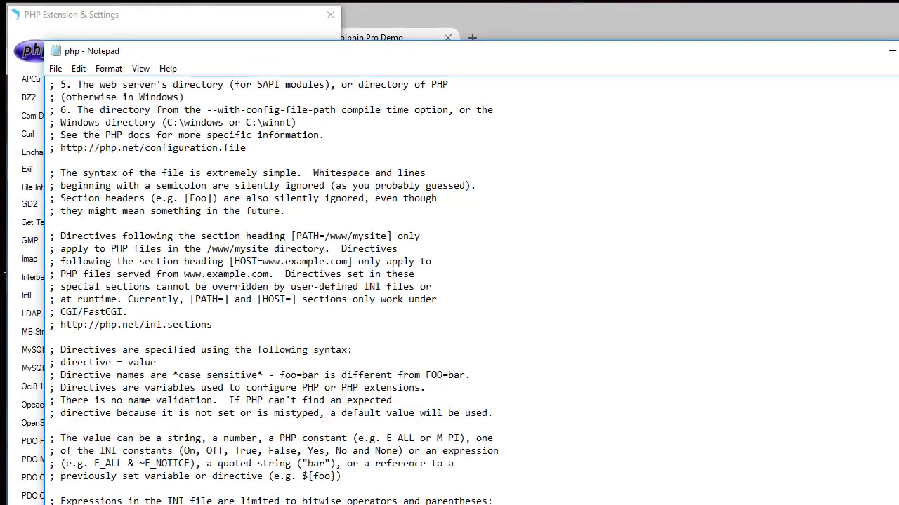
key("alt+F4")
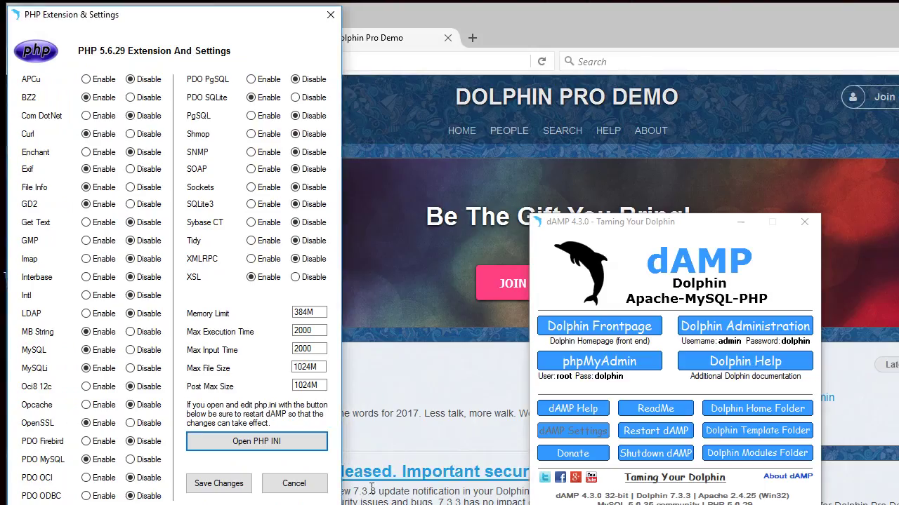
left_click(306, 485)
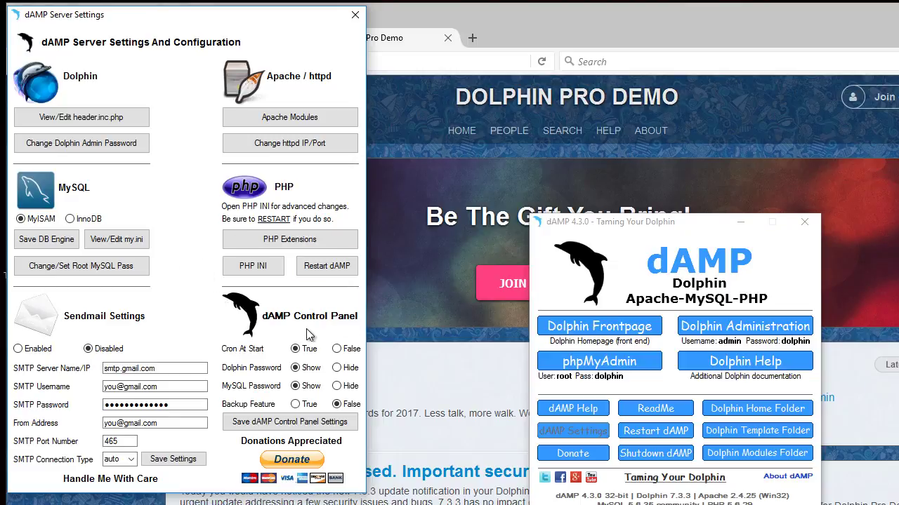
Close the server settings, dAMP launcher and dAMP-4.3.0 folder window, and select the dAMP-4.3.0 folder on the desktop.
key("alt+F4")
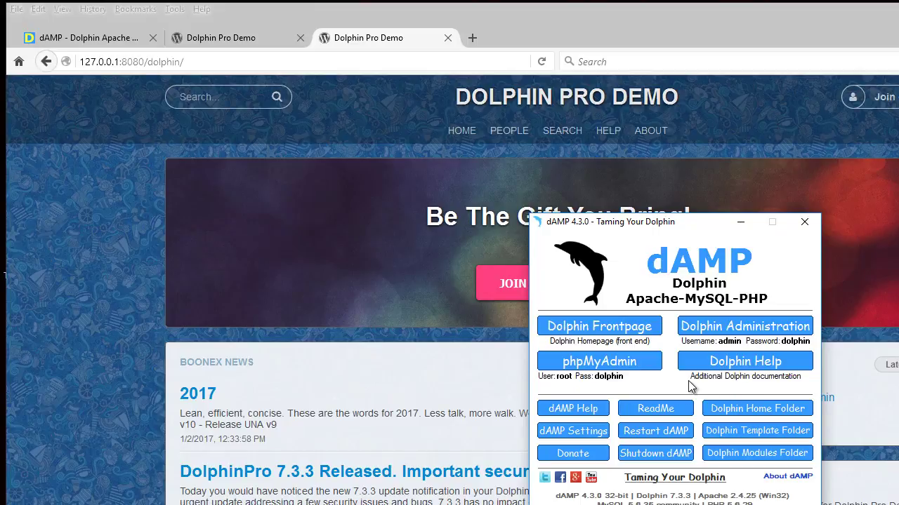
left_click(805, 222)
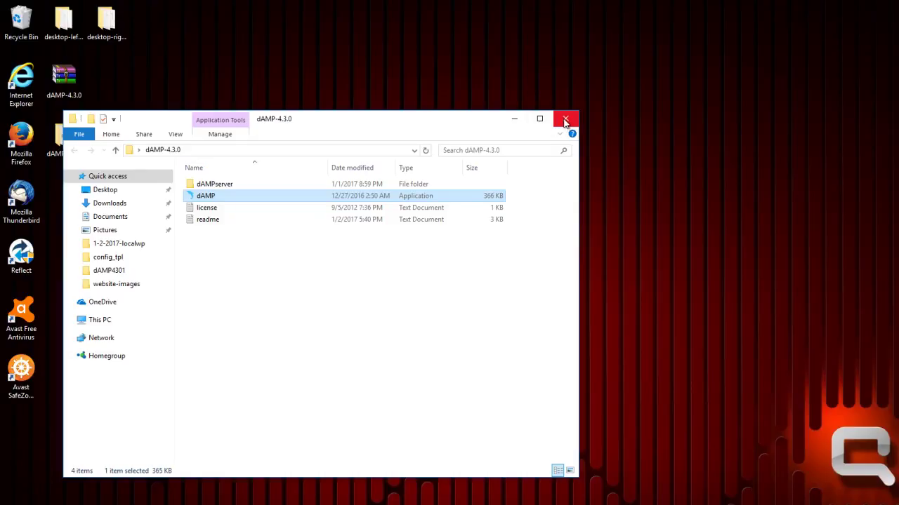
left_click(566, 121)
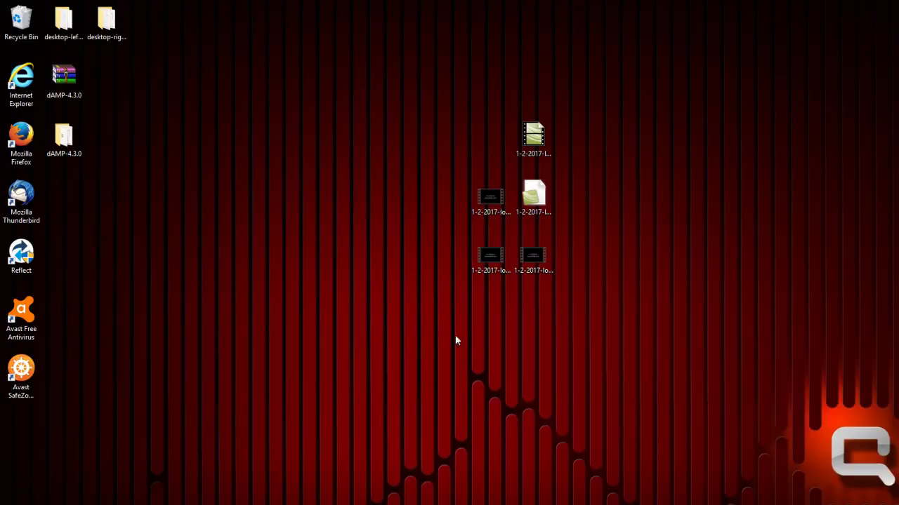
left_click(66, 144)
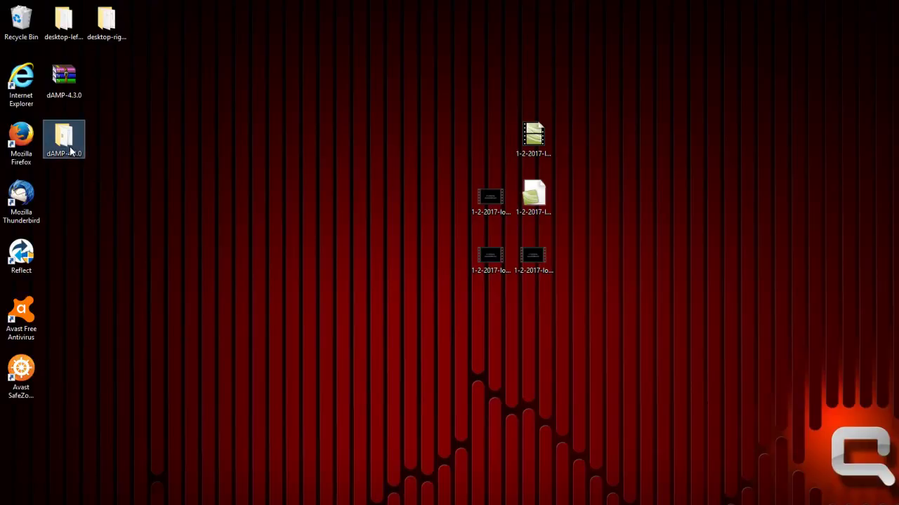
mouse_move(70, 150)
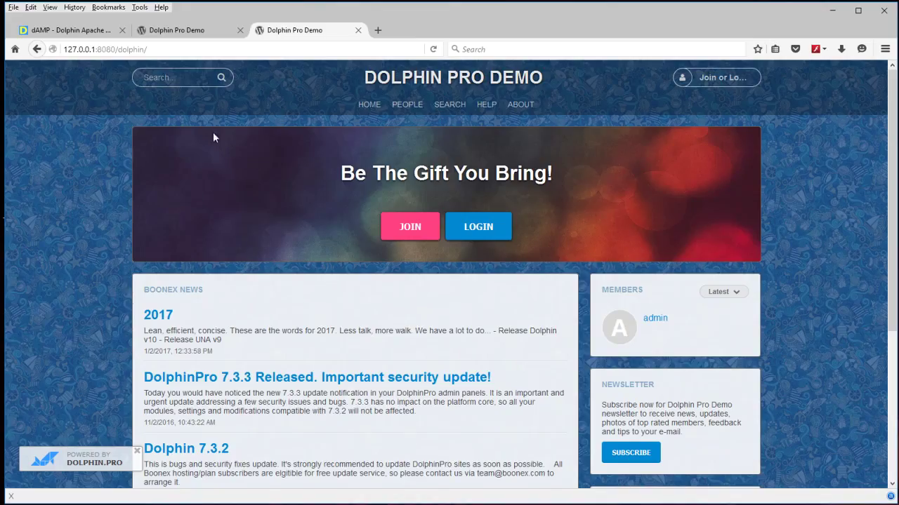
Switch to the browser's dAMP download page and examine its system requirements, supported Windows editions and release notes.
left_click(104, 31)
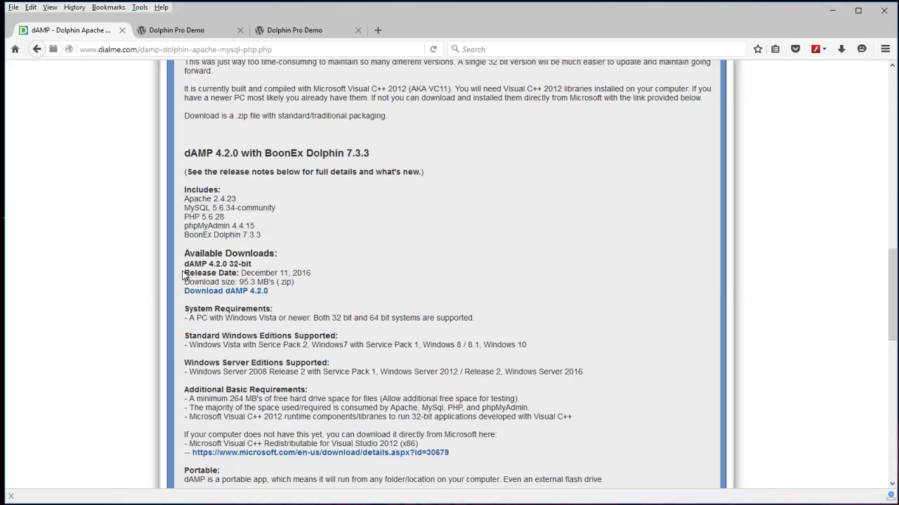
scroll(176, 211, "down", 3)
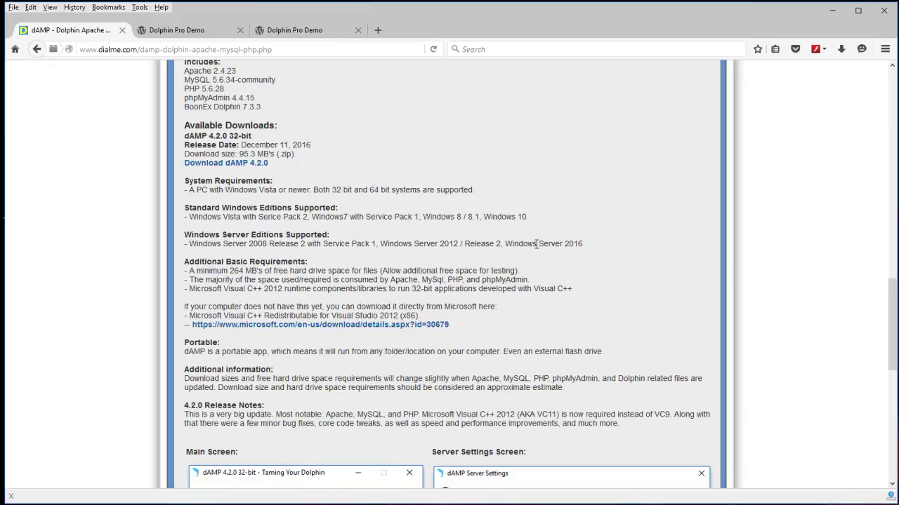
scroll(250, 230, "down", 2)
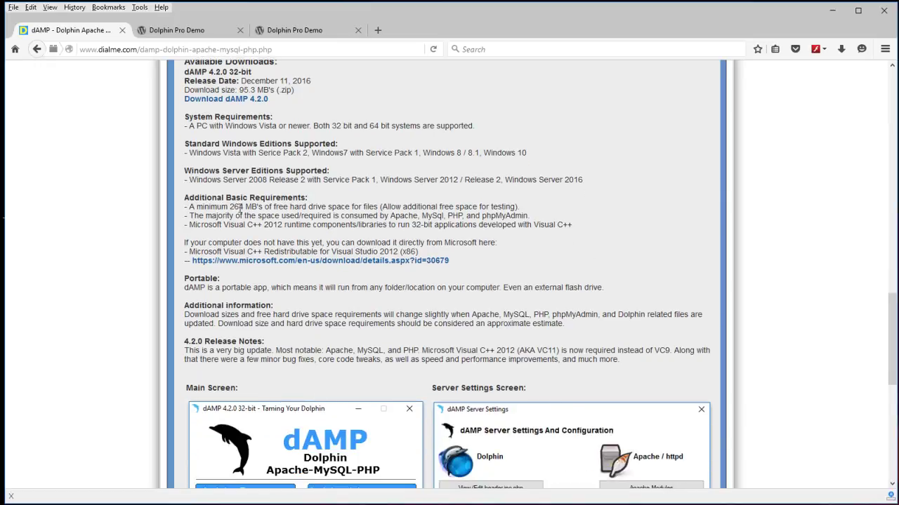